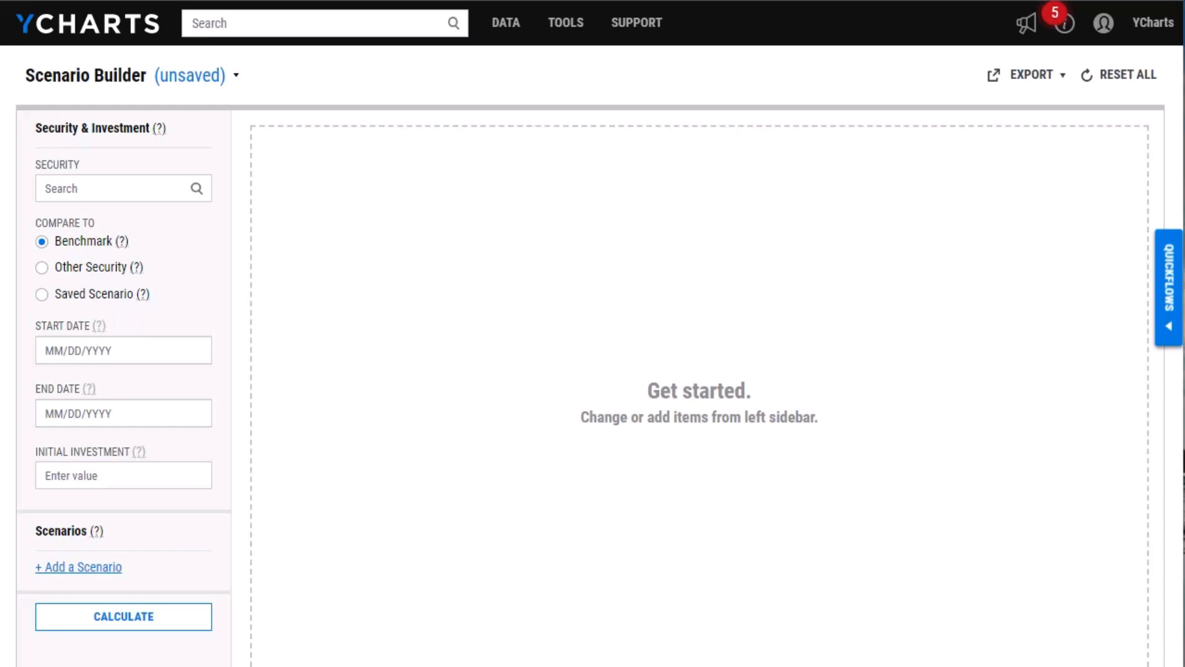
Open the saved scenario named Client Scenario from the user's own saved scenarios.
click(236, 76)
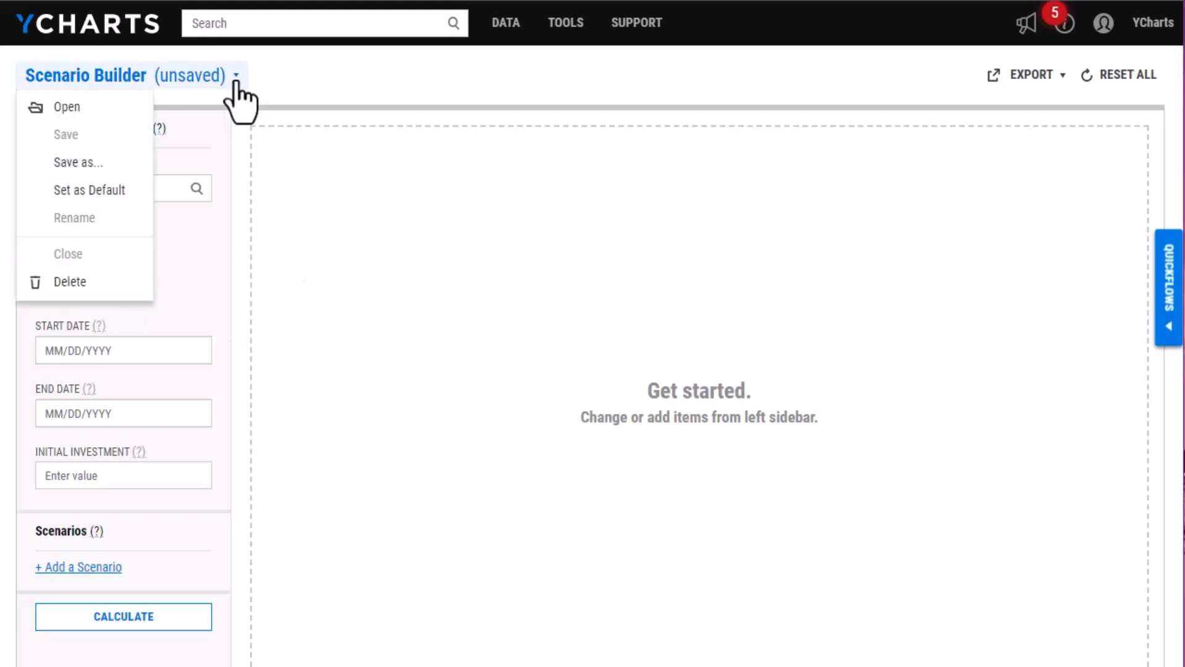
click(136, 103)
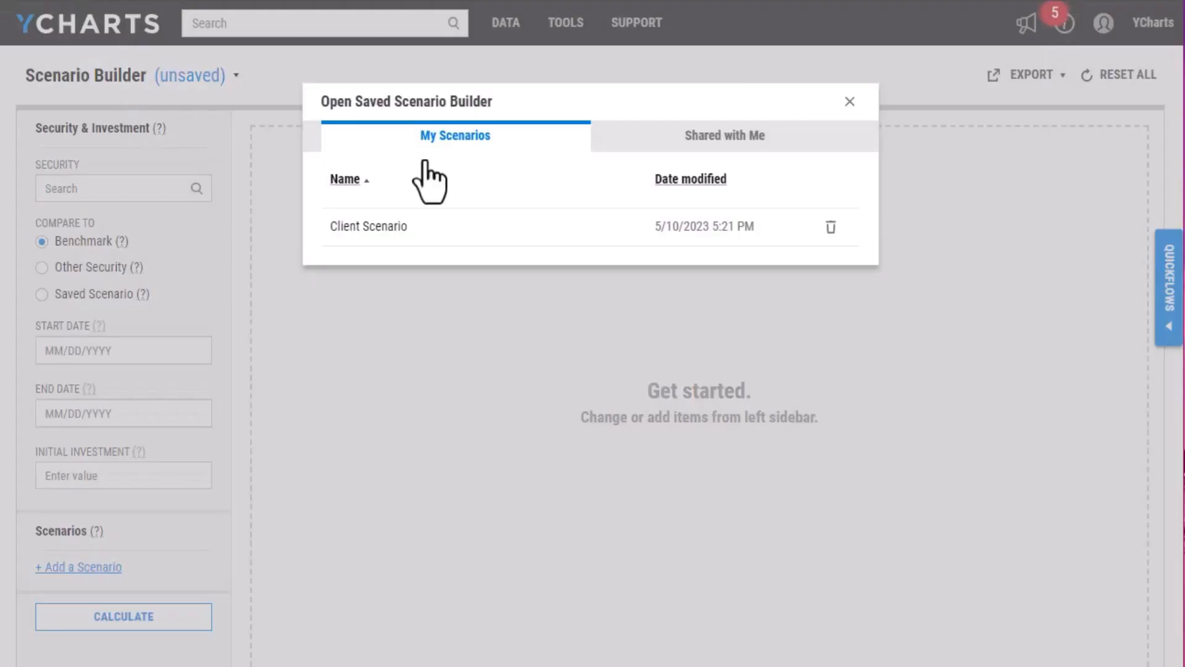
click(436, 226)
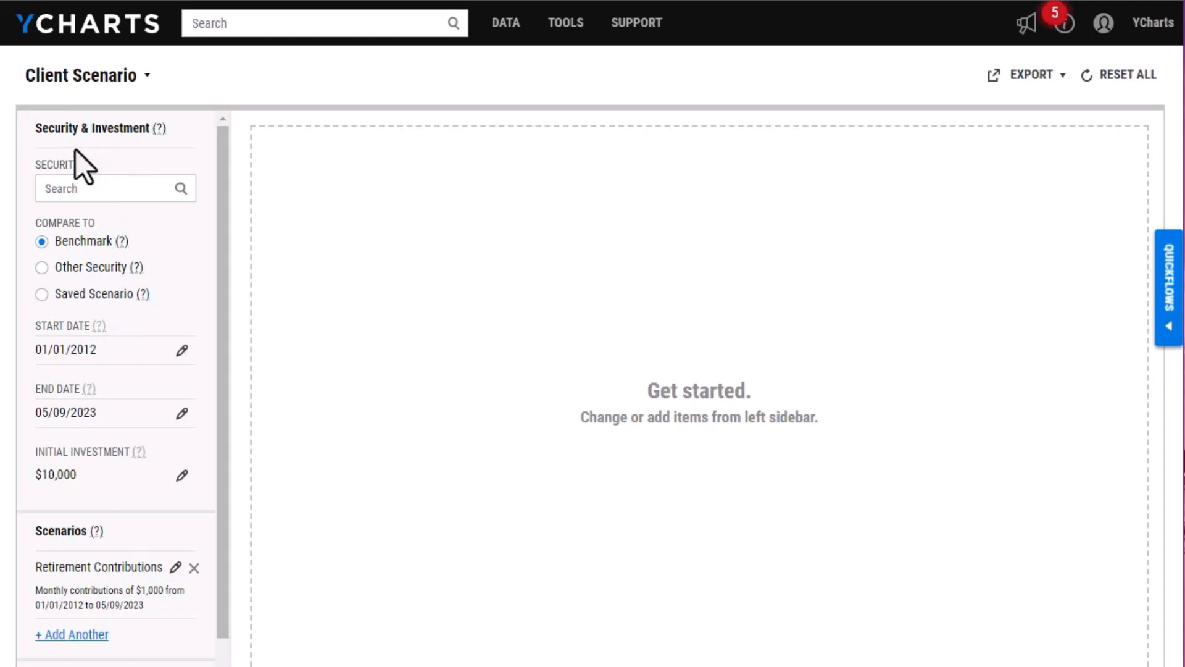
Set the scenario's security to Client Portfolio 1 and calculate the results.
click(79, 192)
text(client port)
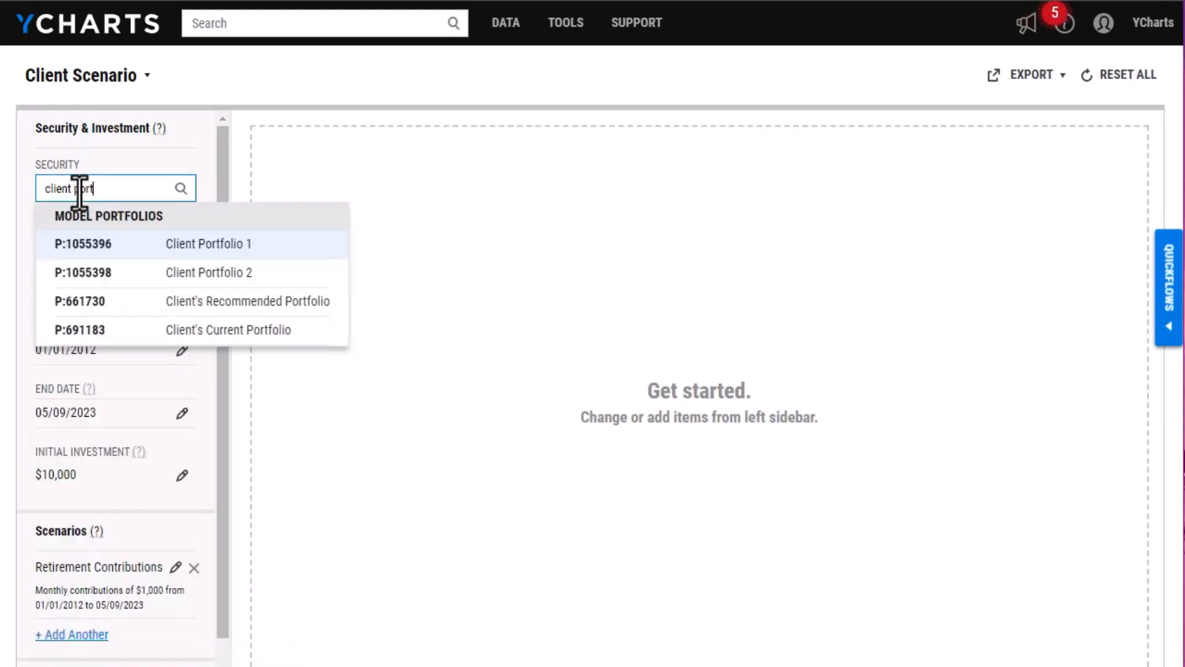
click(83, 244)
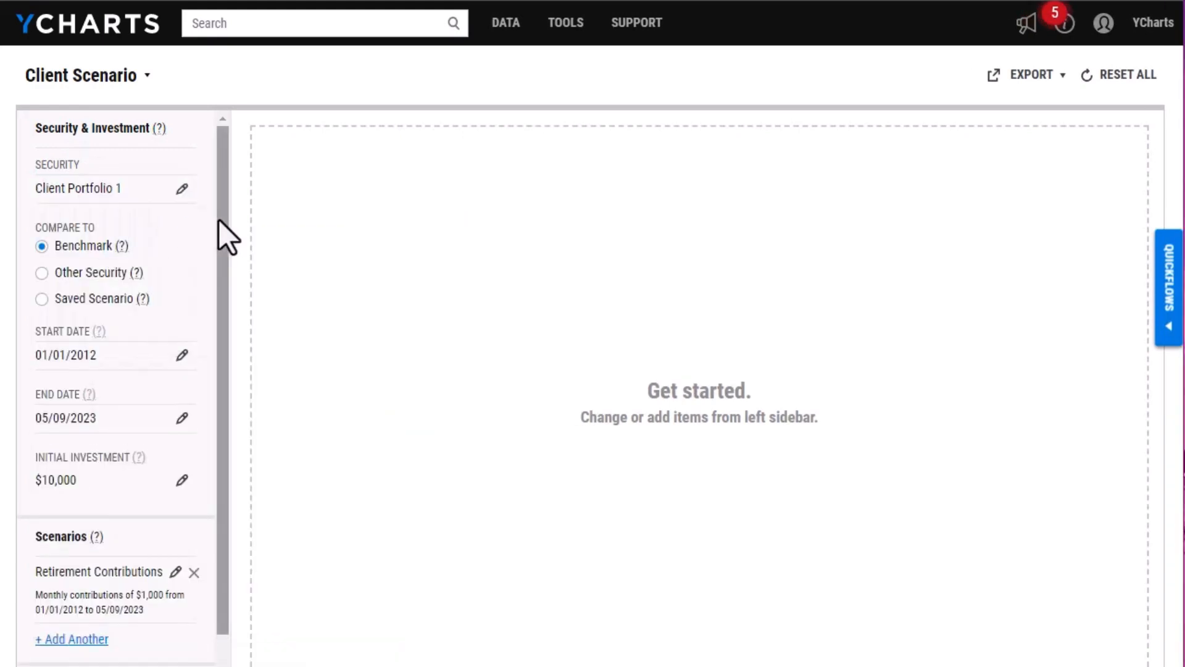
scroll(219, 220, down, 1)
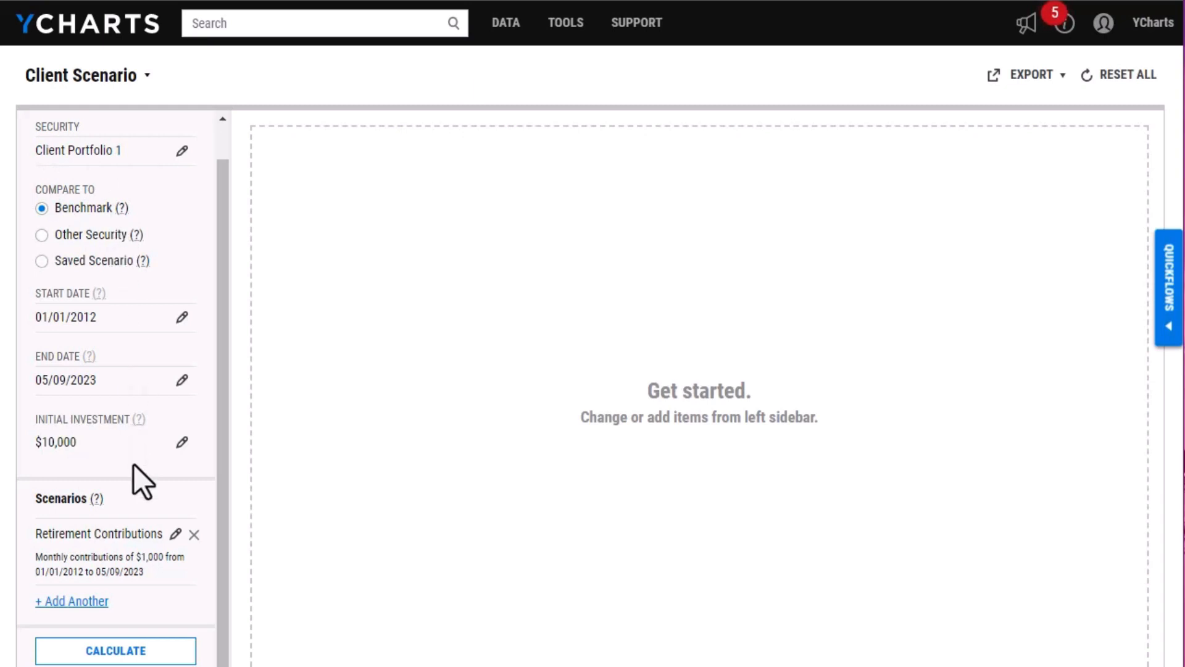
click(158, 654)
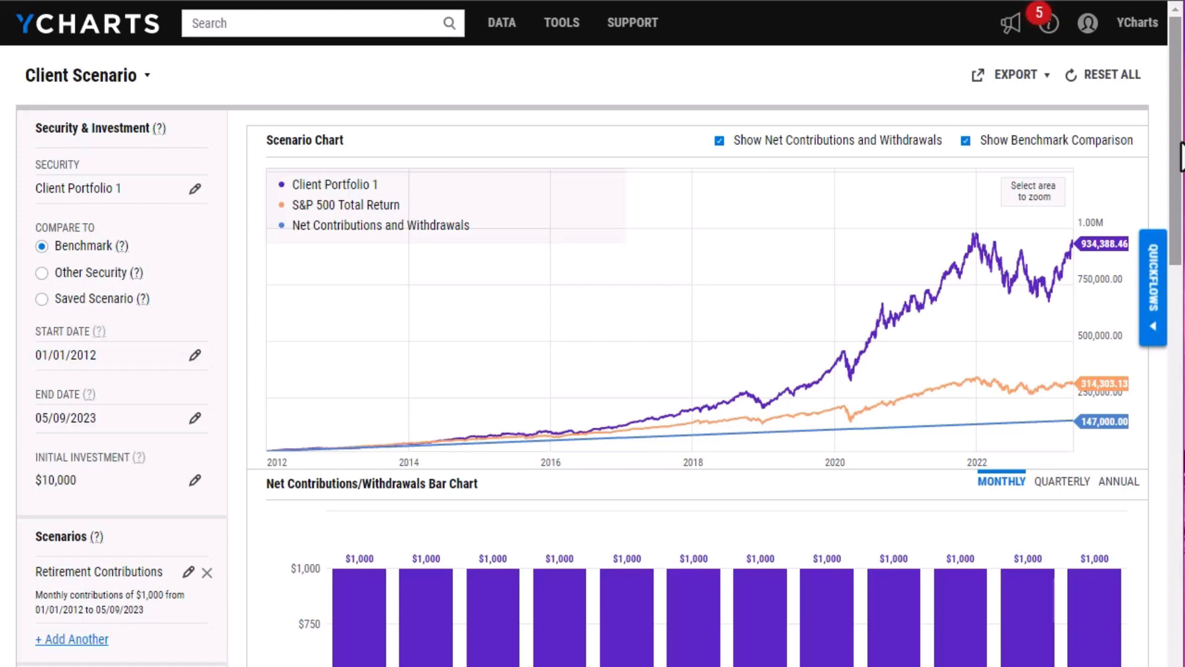
Switch the Net Contributions/Withdrawals Bar Chart to the quarterly view and then to the annual view.
mouse_move(1015, 285)
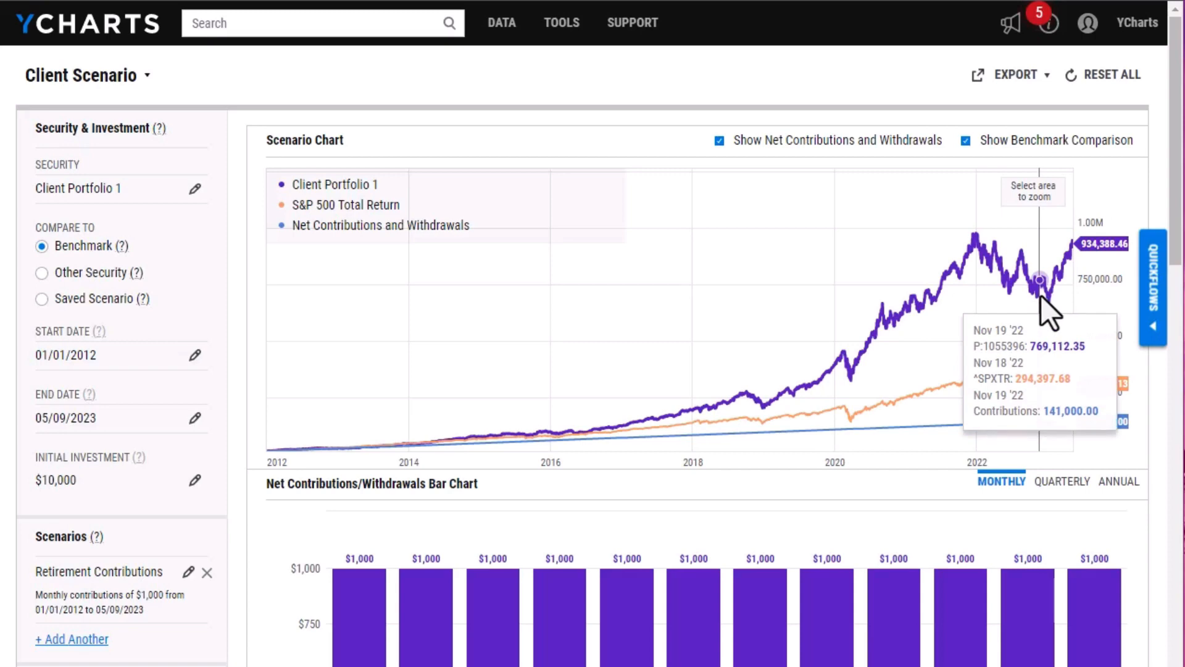
scroll(1176, 189, down, 4)
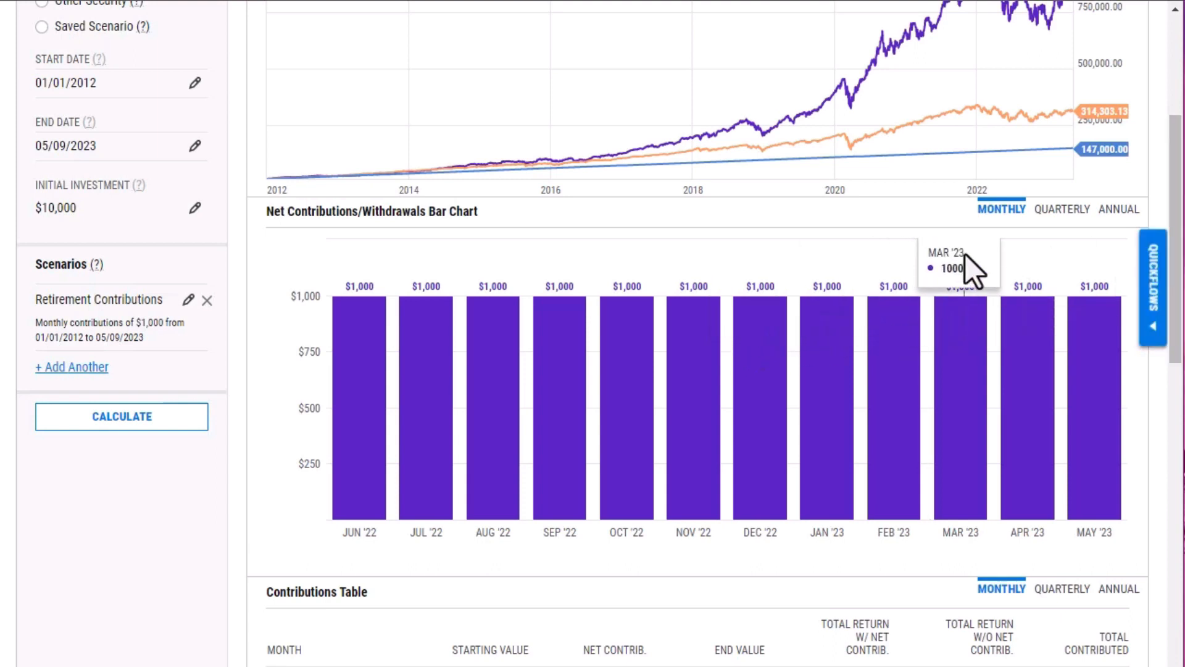
click(1073, 213)
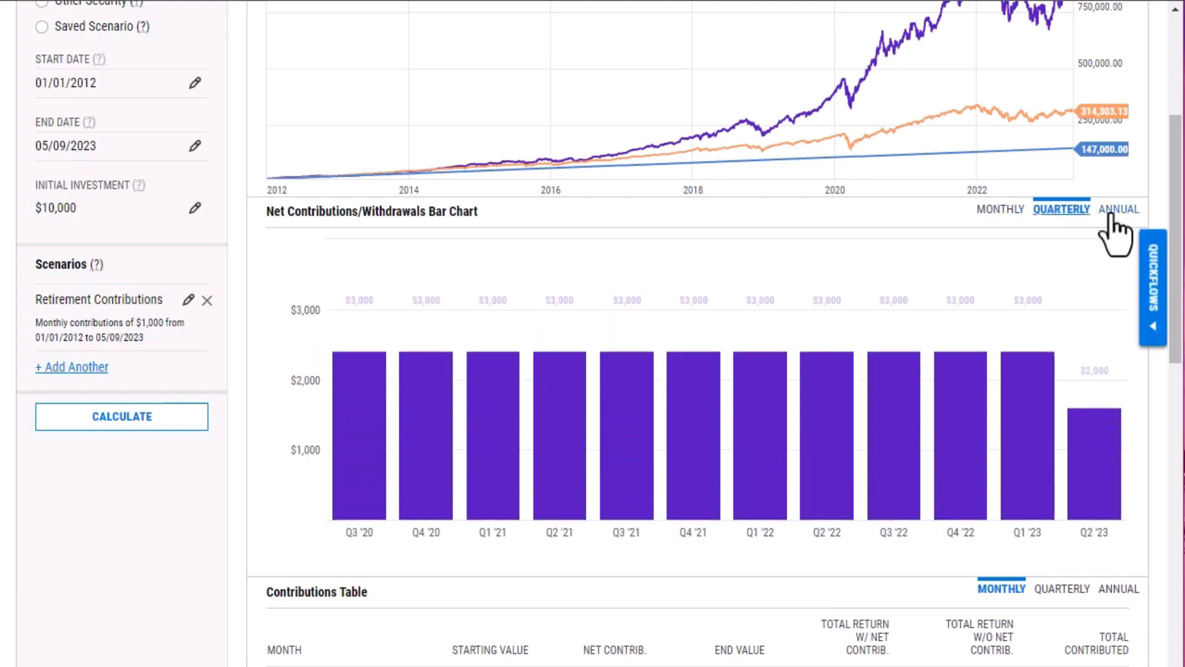
click(1119, 210)
Show the Contributions Table by quarter and then by year.
drag(1176, 246, 1173, 412)
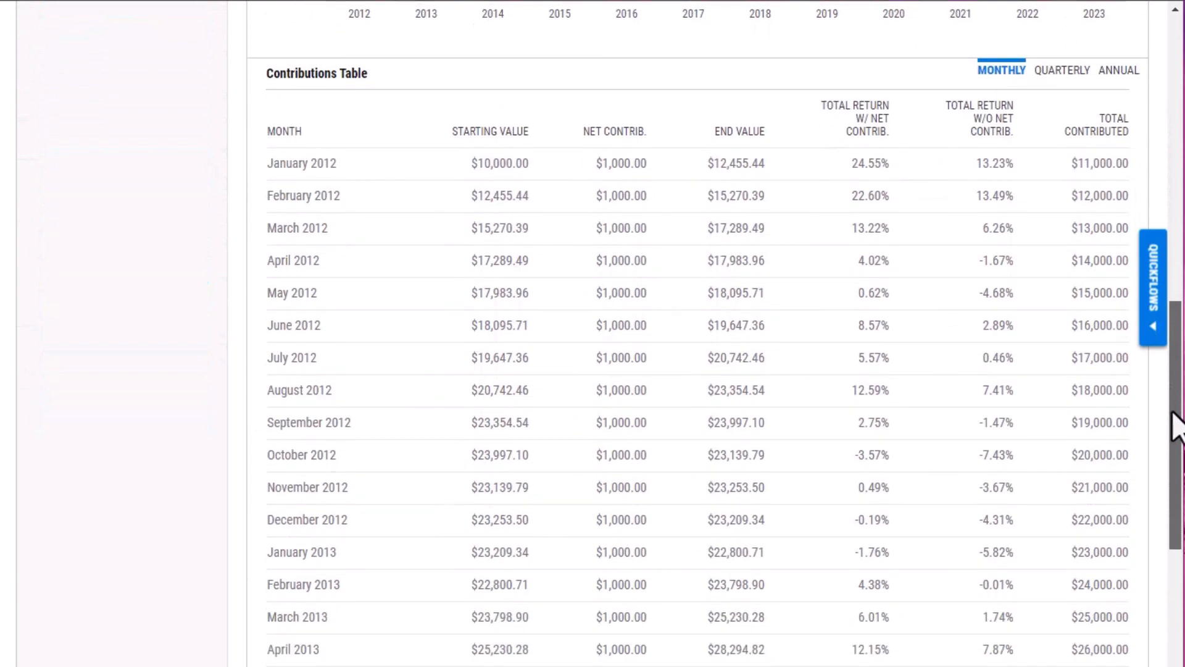
drag(1176, 425, 1175, 418)
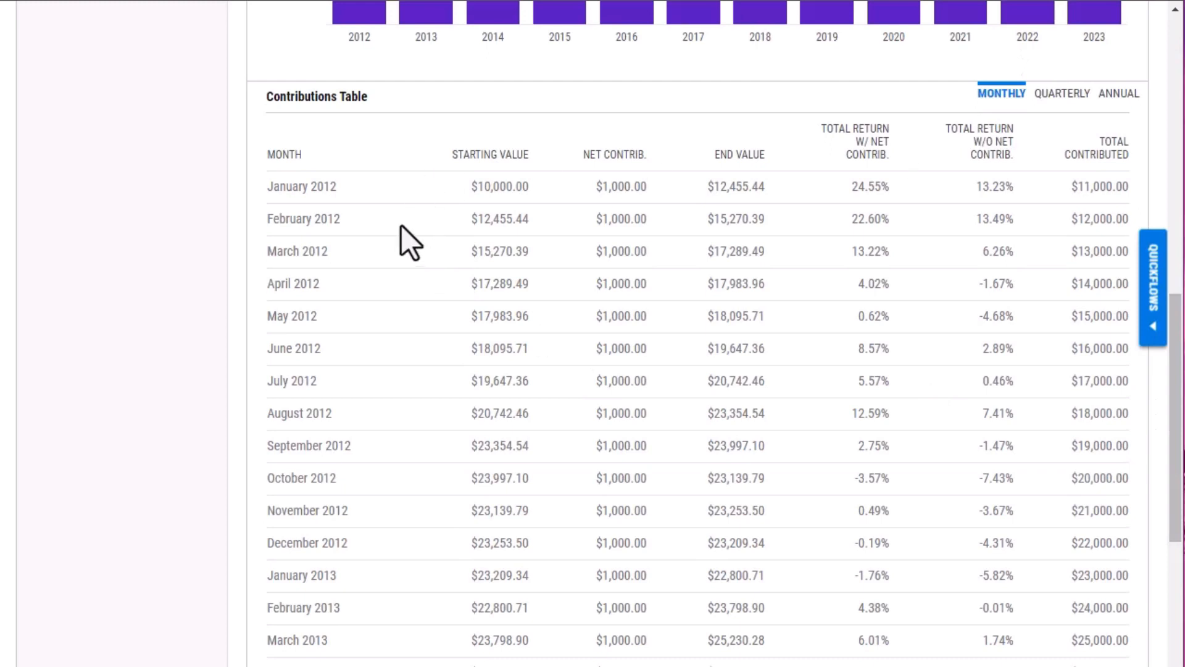
click(1056, 99)
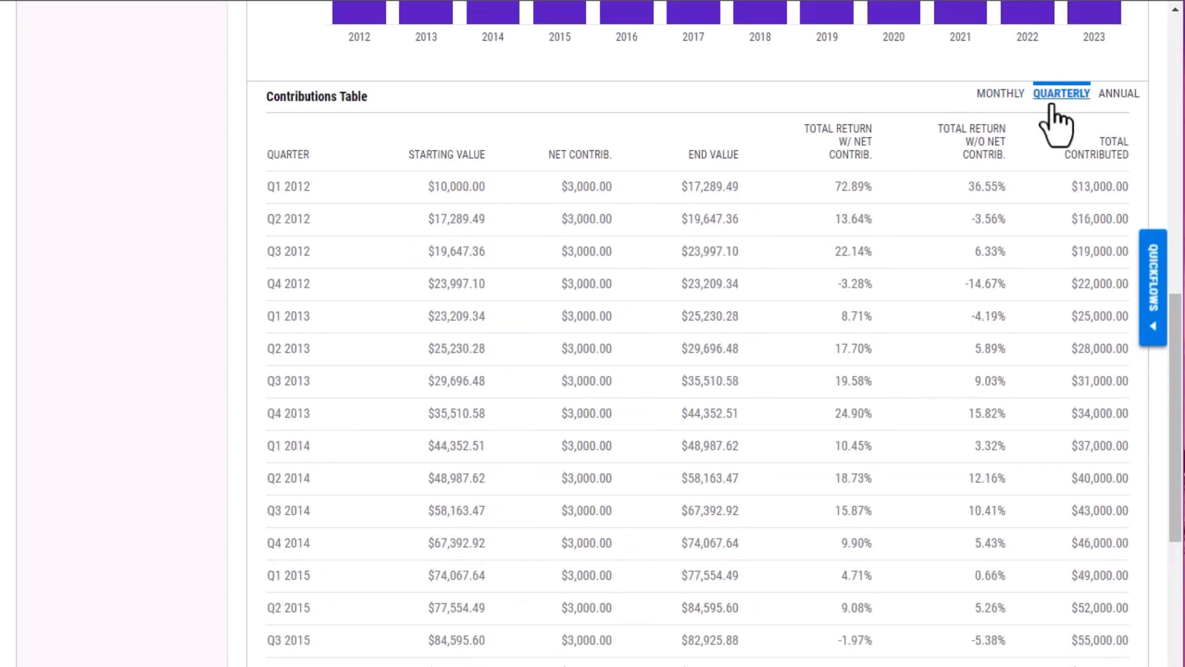
click(1111, 99)
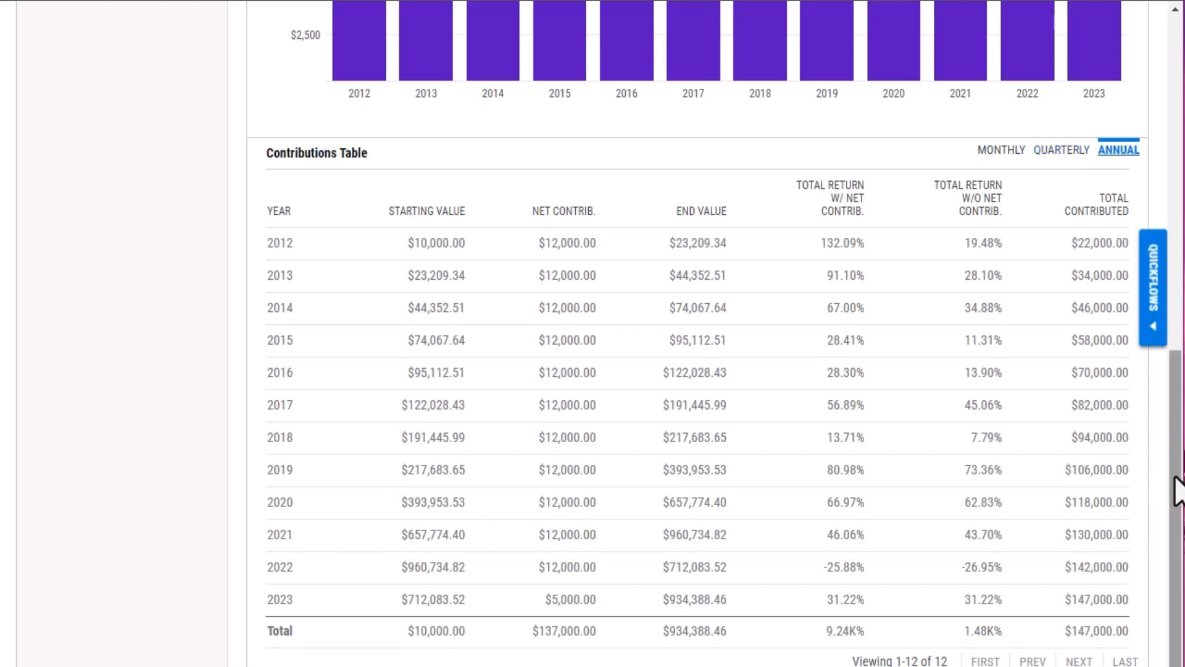
Export the scenario as a PDF titled Client Scenario and review its pages.
drag(1174, 489, 1159, 133)
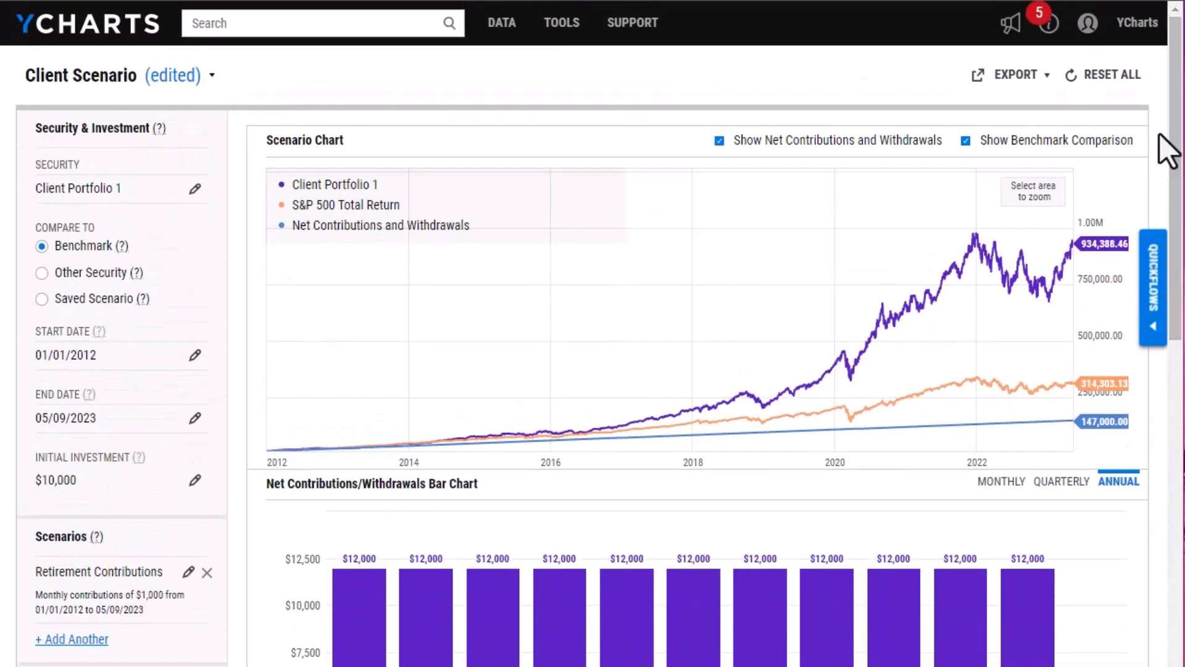
click(1039, 88)
click(1048, 123)
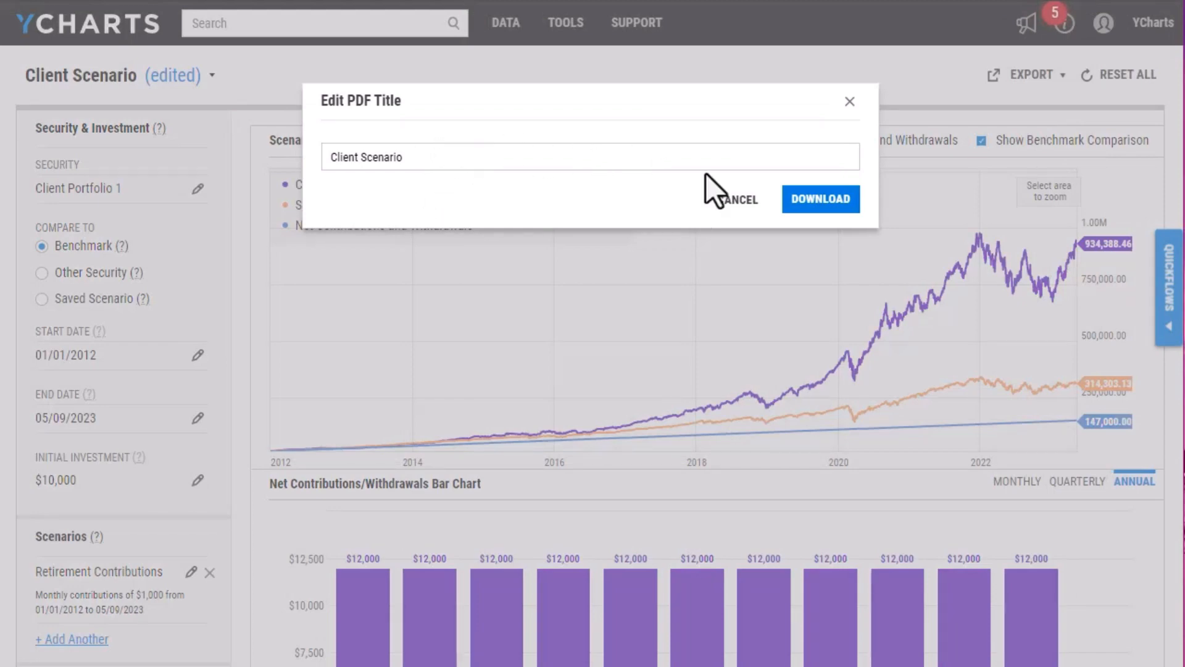
click(818, 199)
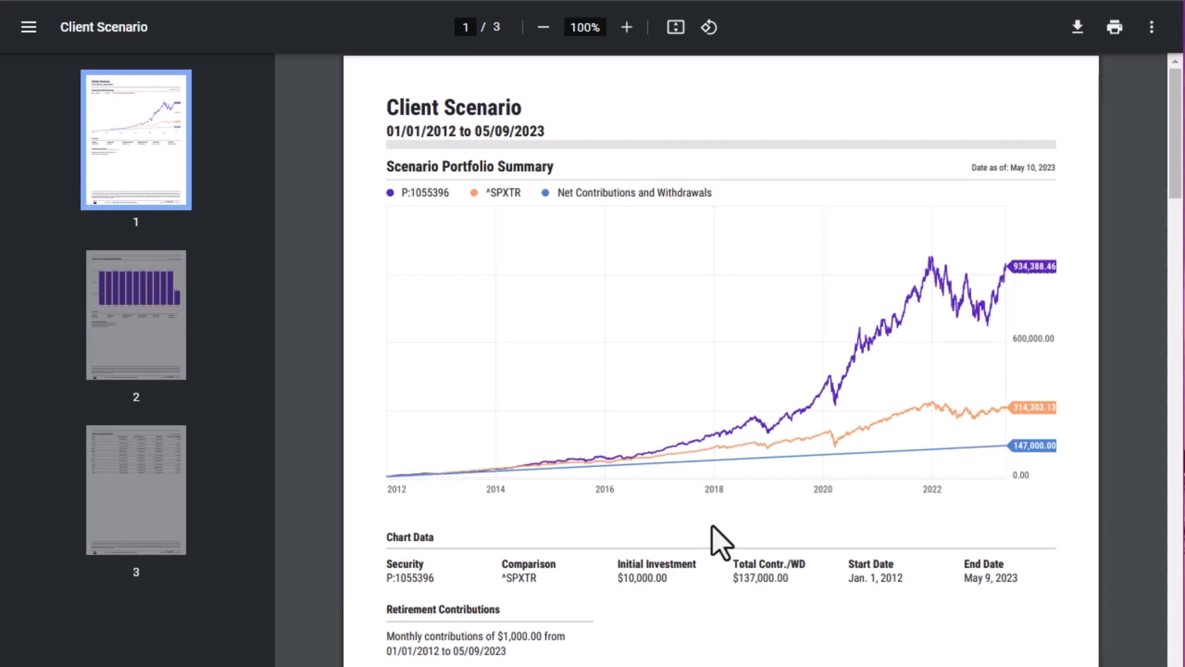
drag(1175, 142, 1176, 349)
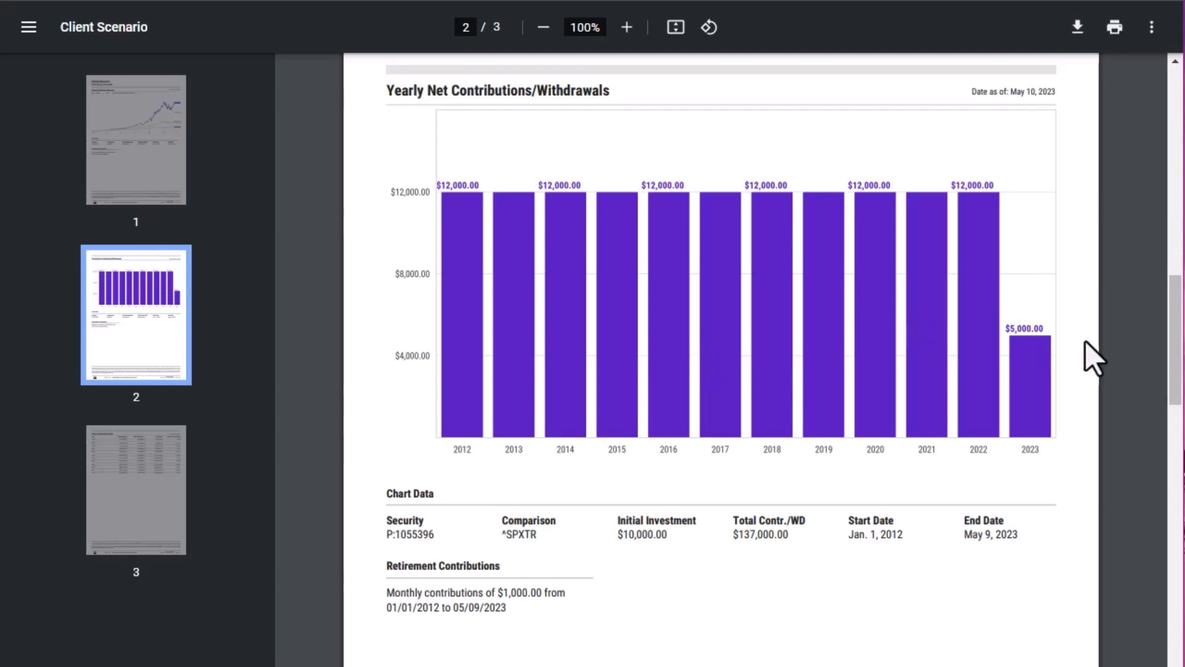
drag(1177, 345, 1182, 520)
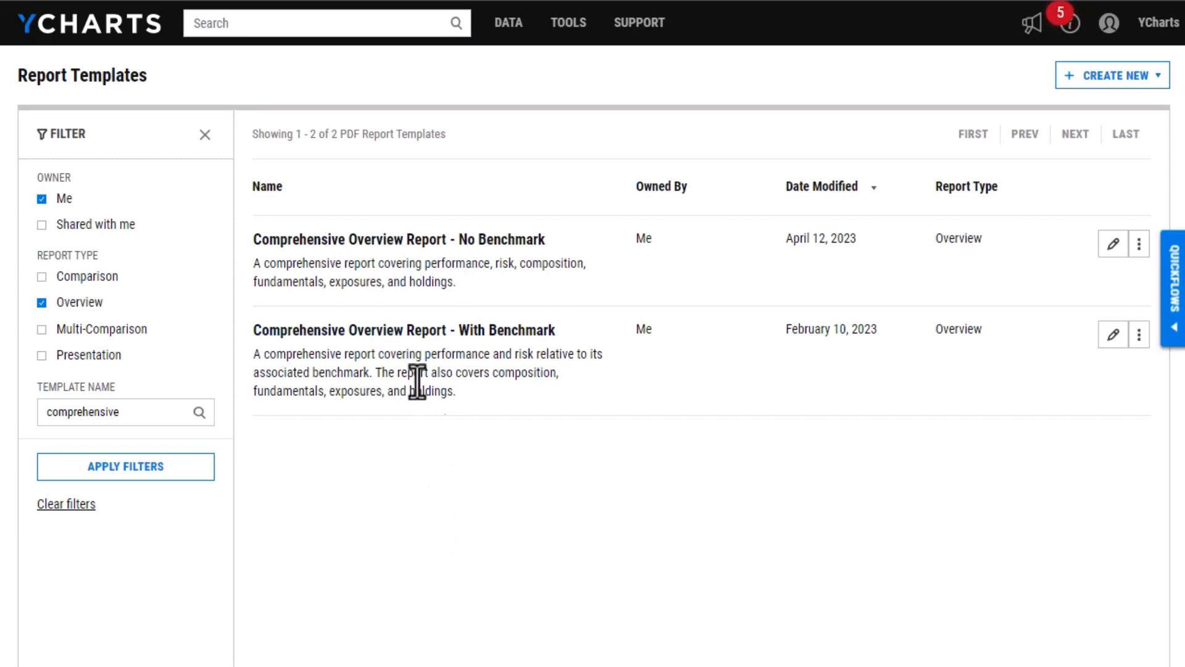
Open the Comprehensive Overview Report - No Benchmark template and insert two blank pages after page 12.
click(401, 247)
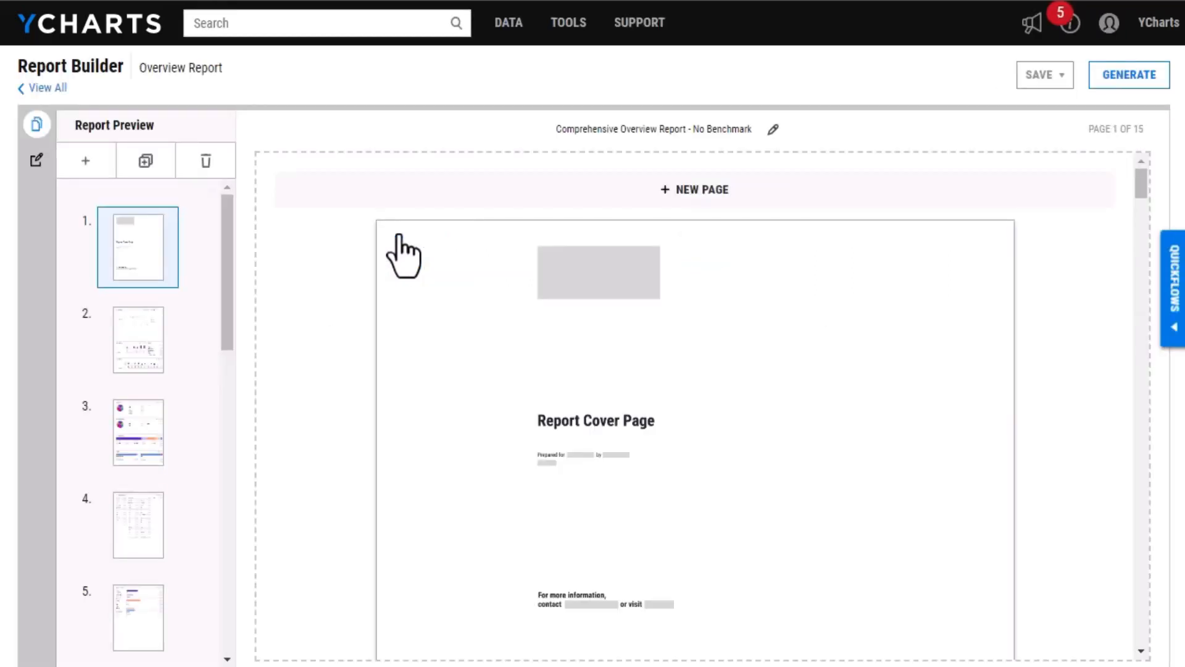
scroll(154, 312, down, 10)
scroll(159, 314, down, 3)
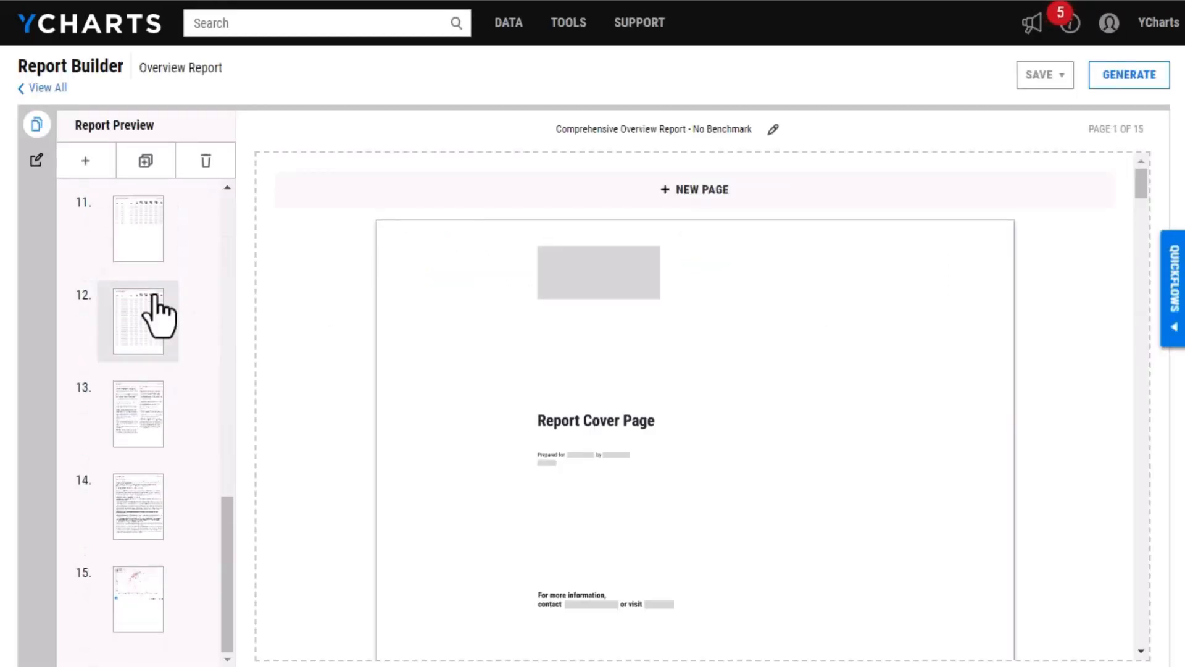
click(129, 327)
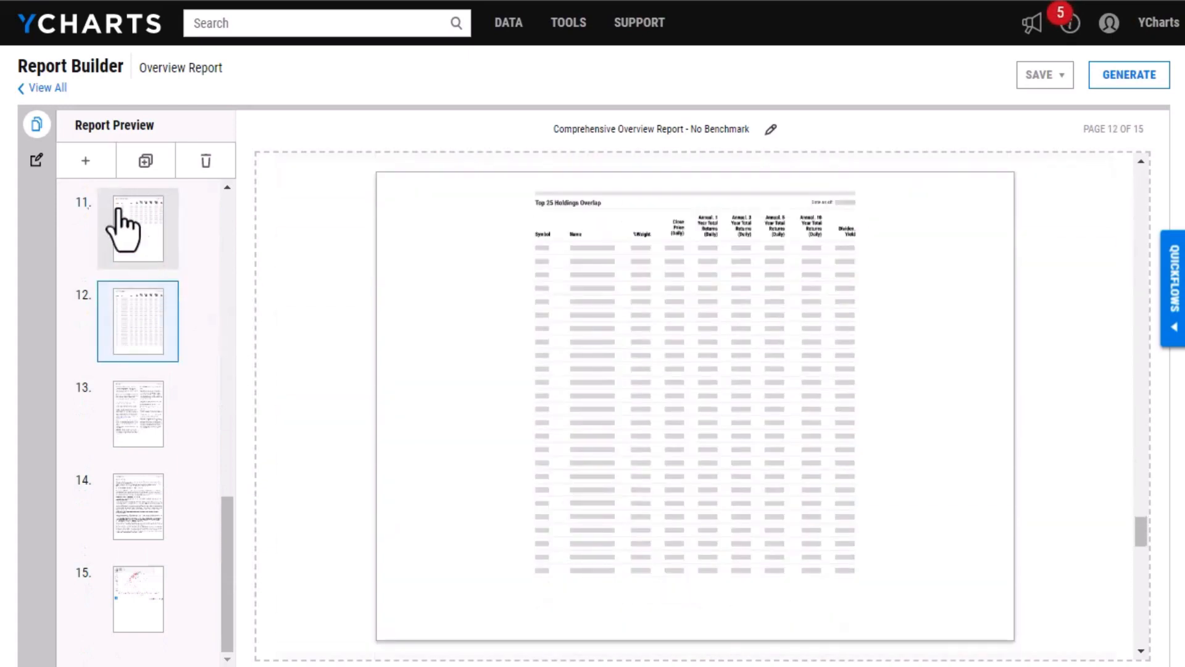
click(88, 161)
click(89, 162)
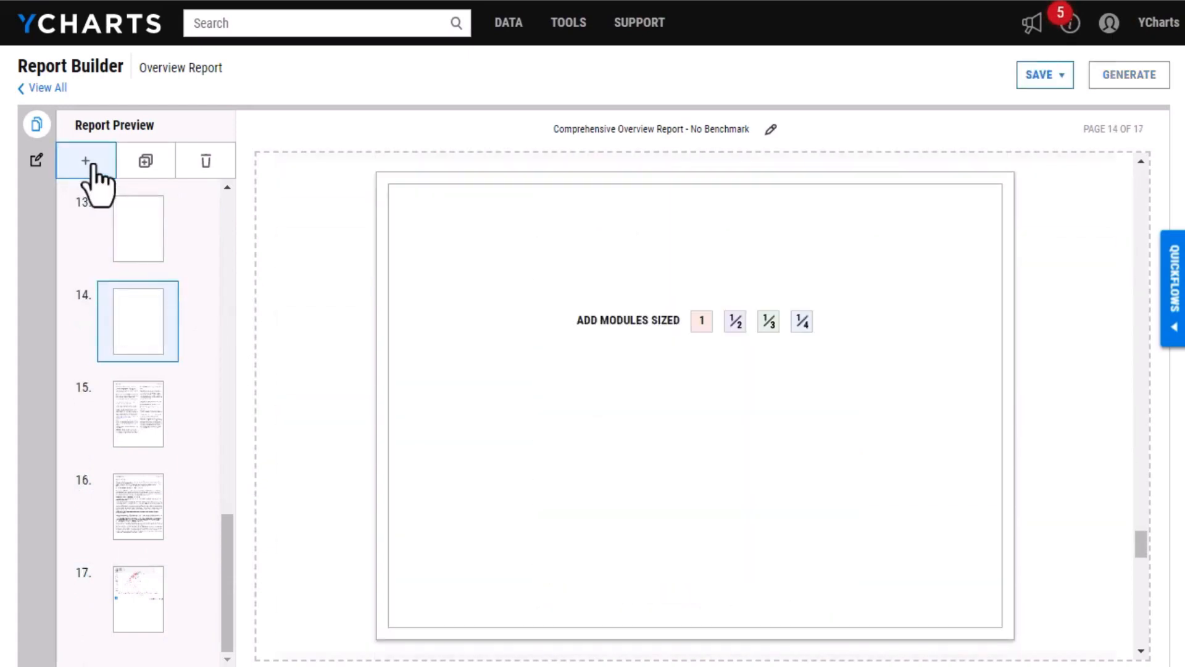
Search the modules for "scenario" and place Scenario Portfolio Summary on blank page 13 with Scenario Basic Info below it.
click(127, 228)
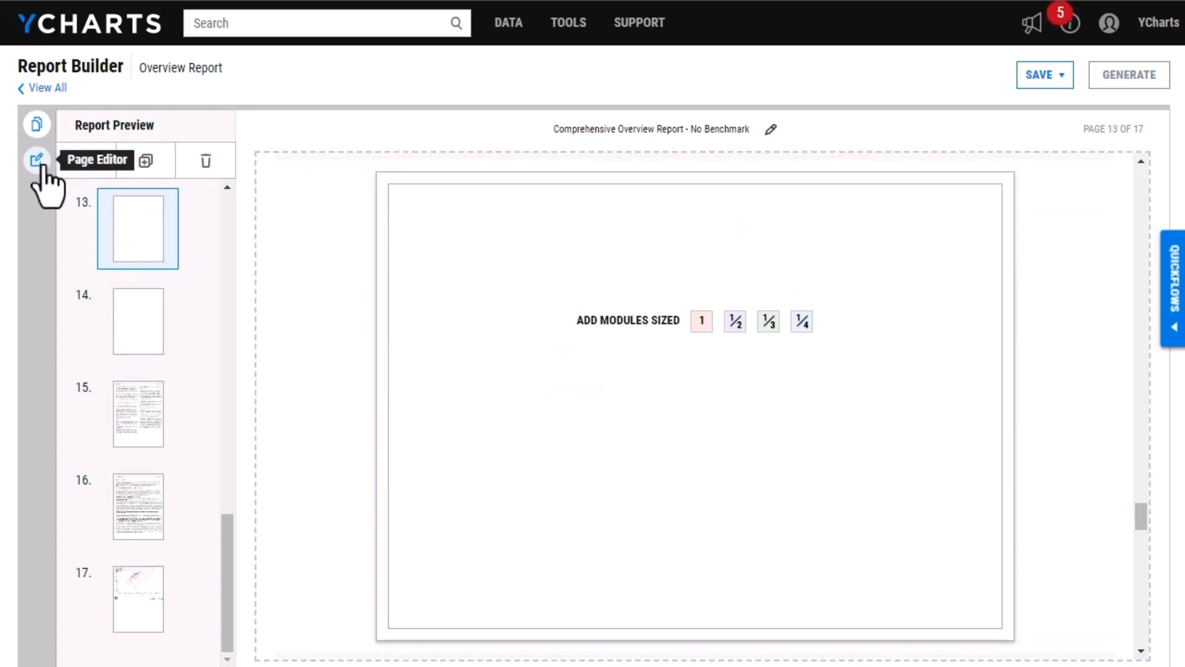
click(37, 162)
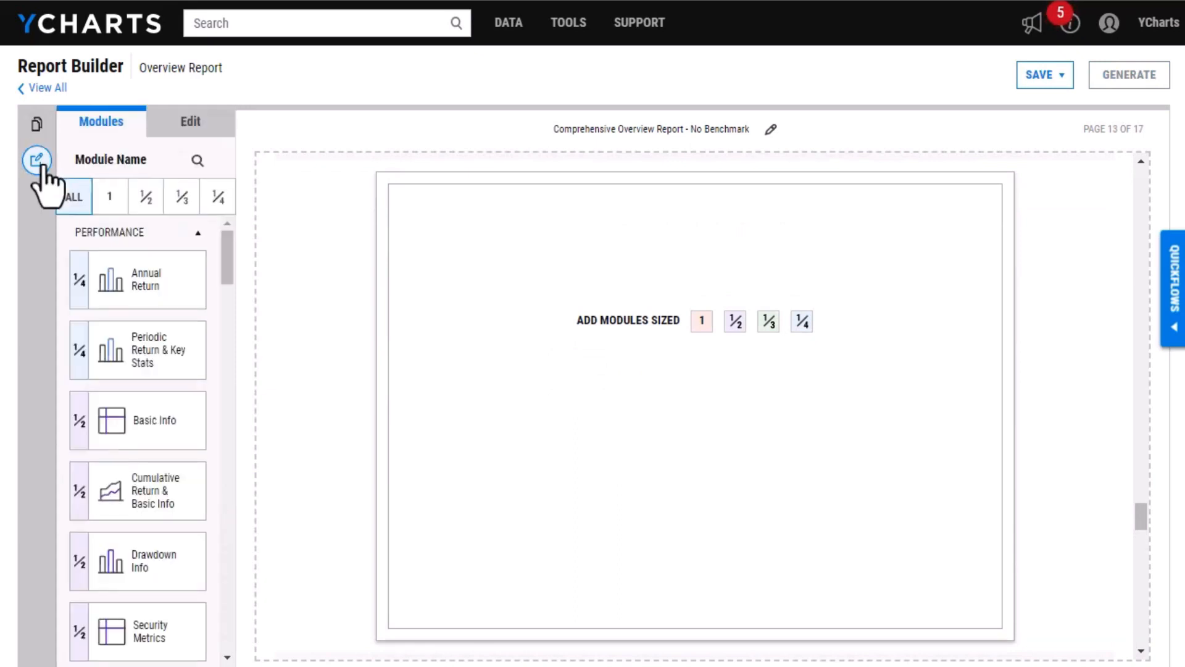
click(201, 165)
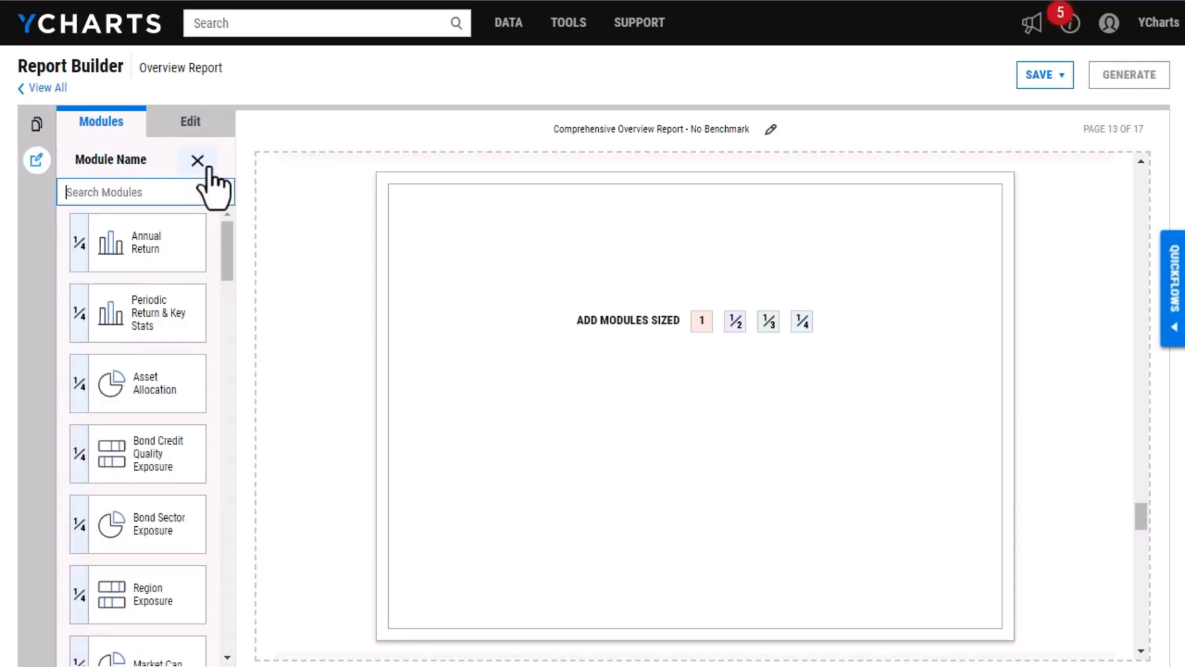
text(scenario)
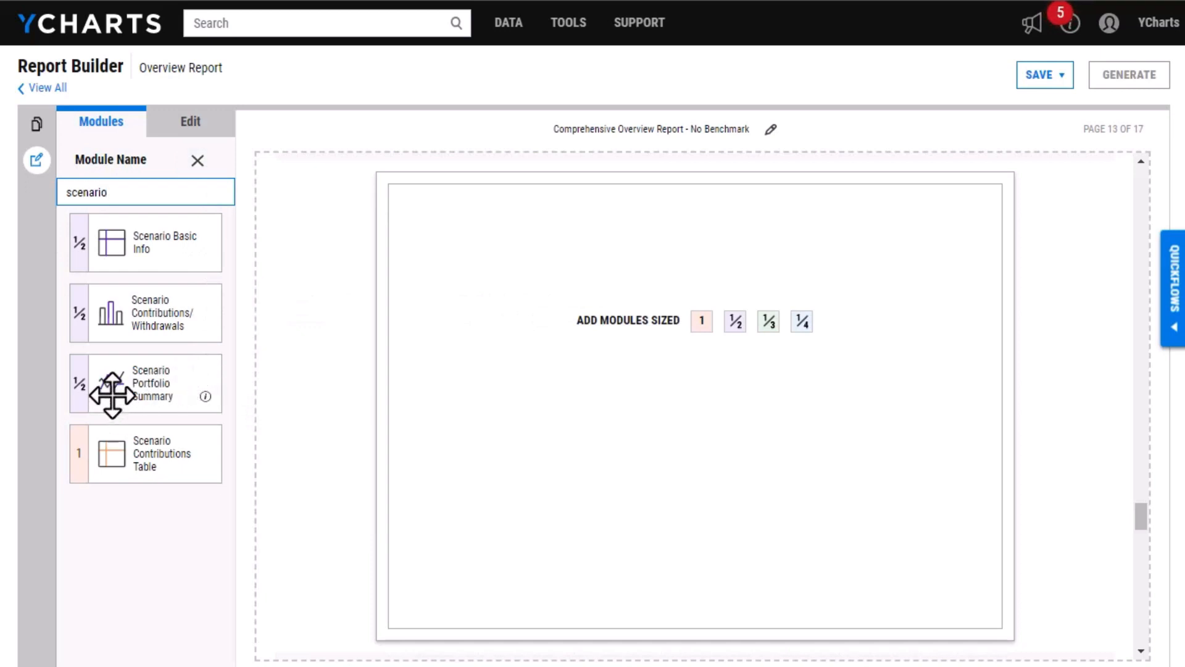
drag(113, 395, 705, 269)
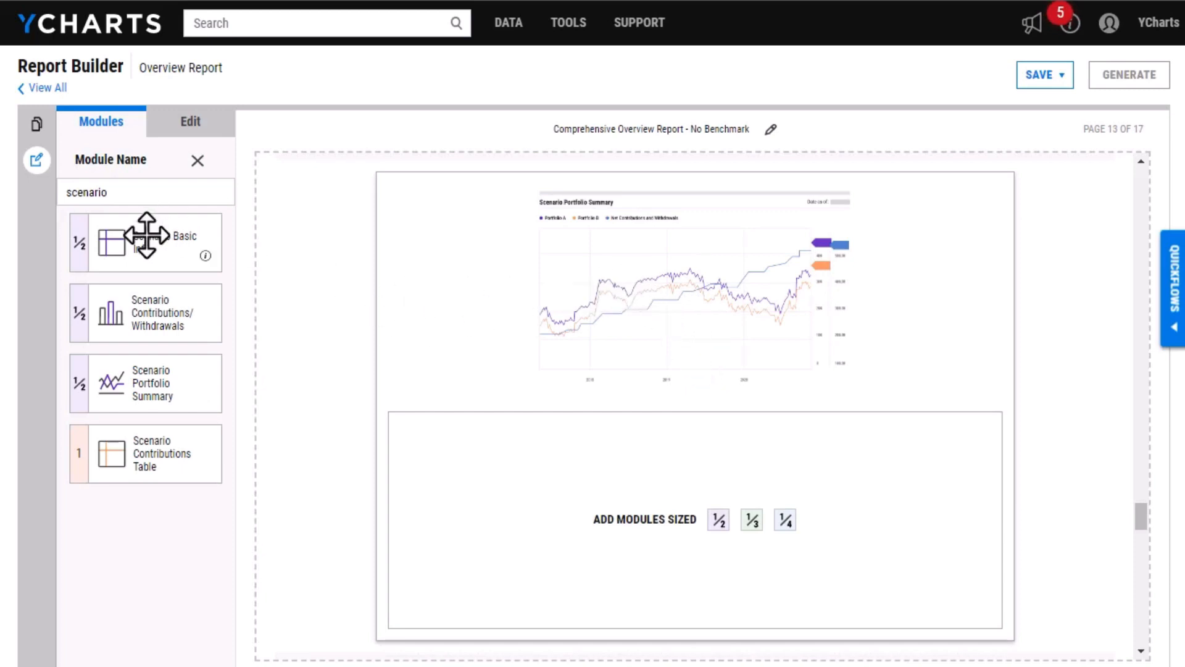
drag(137, 240, 621, 494)
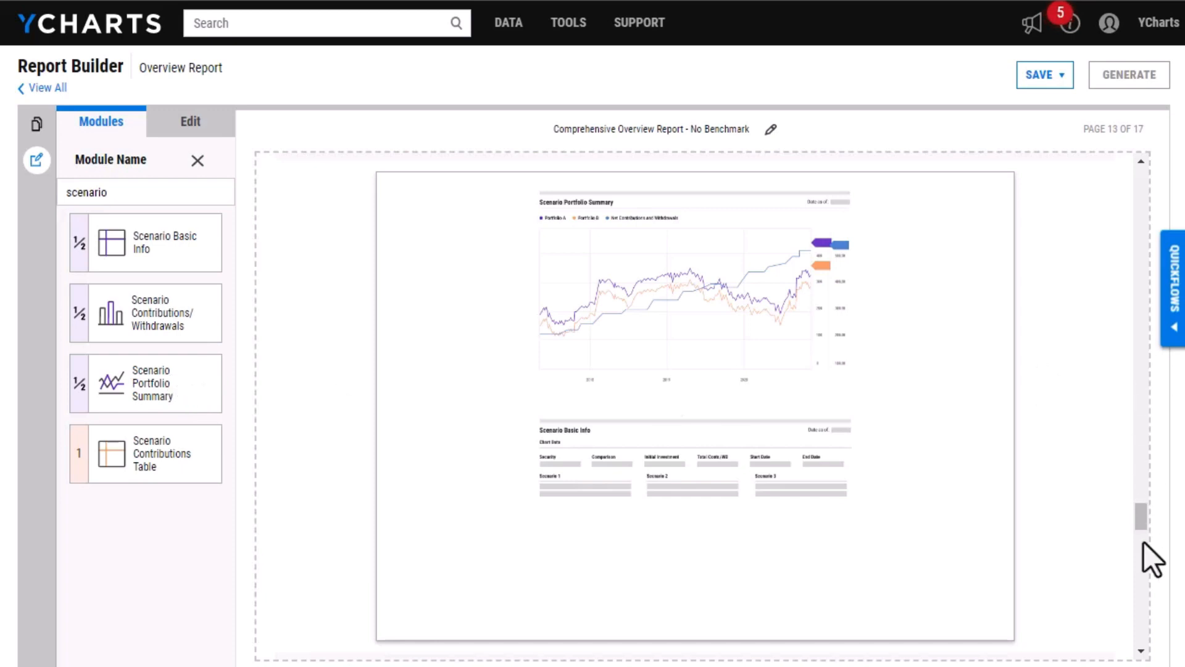
Add the full-page Scenario Contributions Table module to blank page 14 of the report.
click(1139, 650)
drag(1139, 650, 1139, 650)
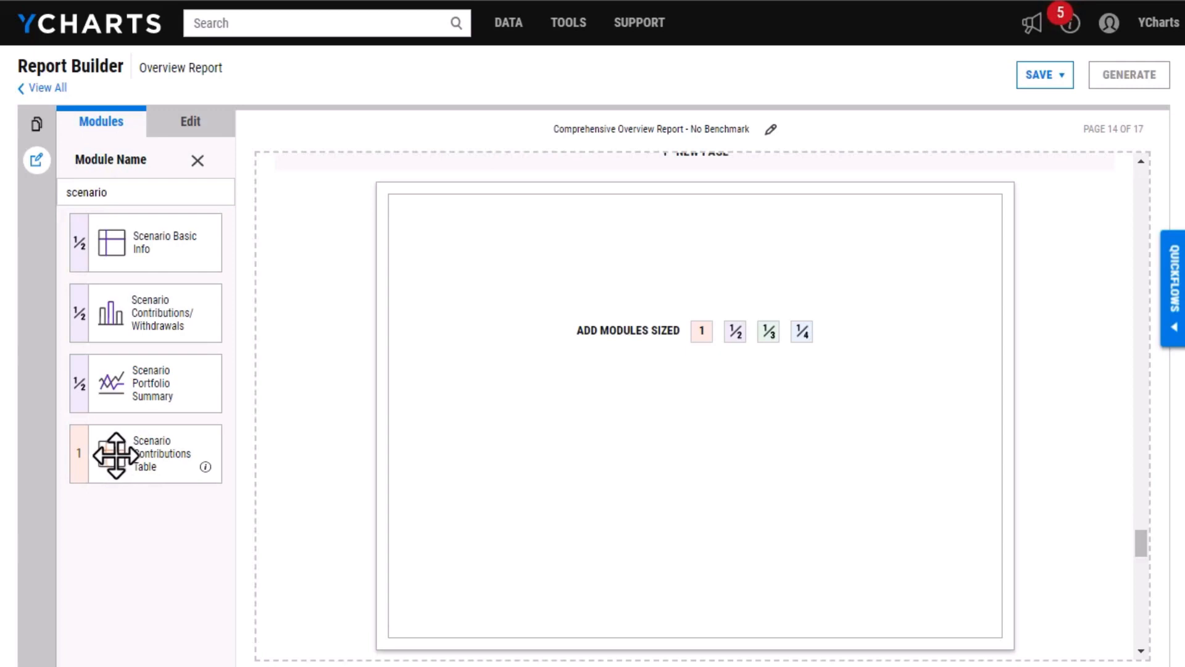
drag(114, 455, 683, 326)
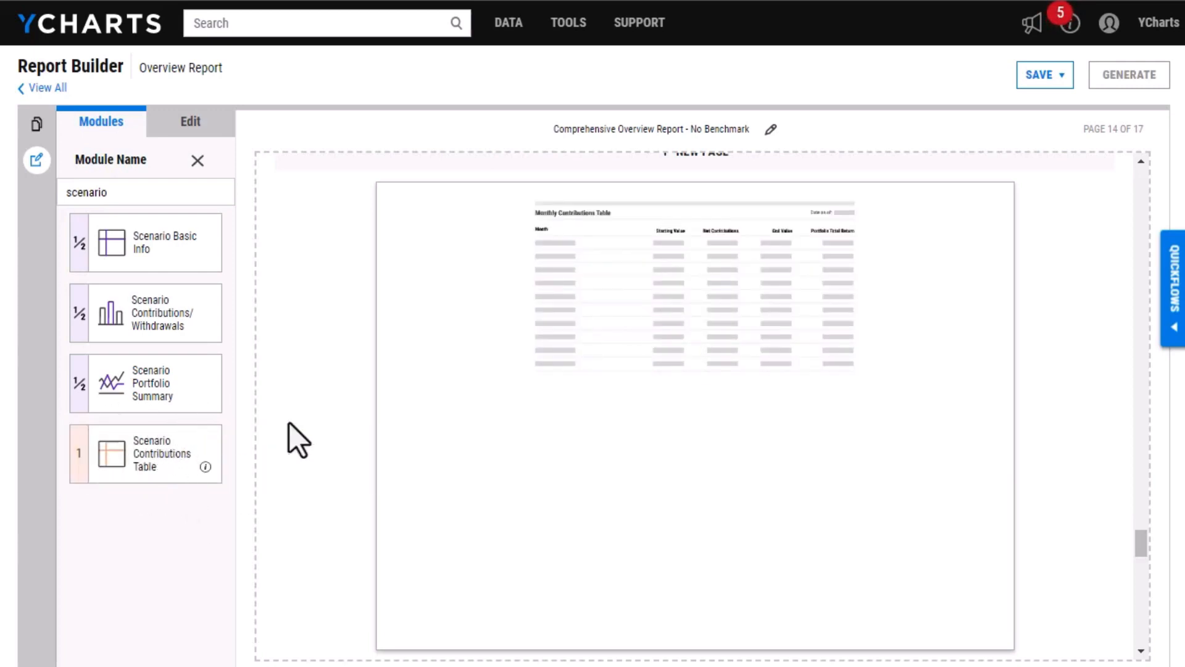
mouse_move(205, 468)
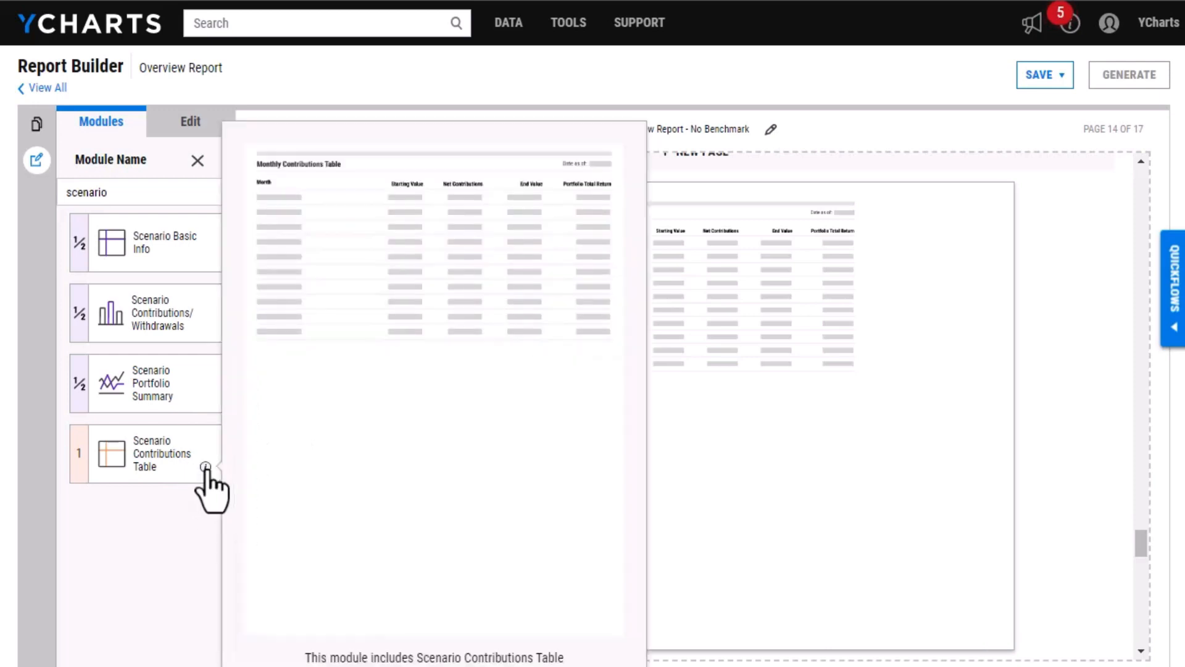